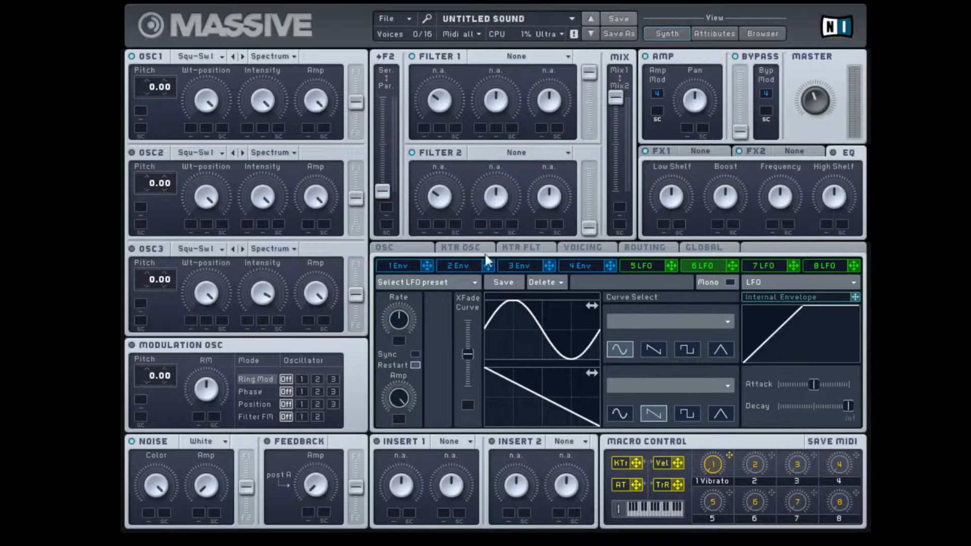
# Step: Shape envelope 1 with a minimal attack, a zero decay level and a shorter decay time
pyautogui.click(393, 265)
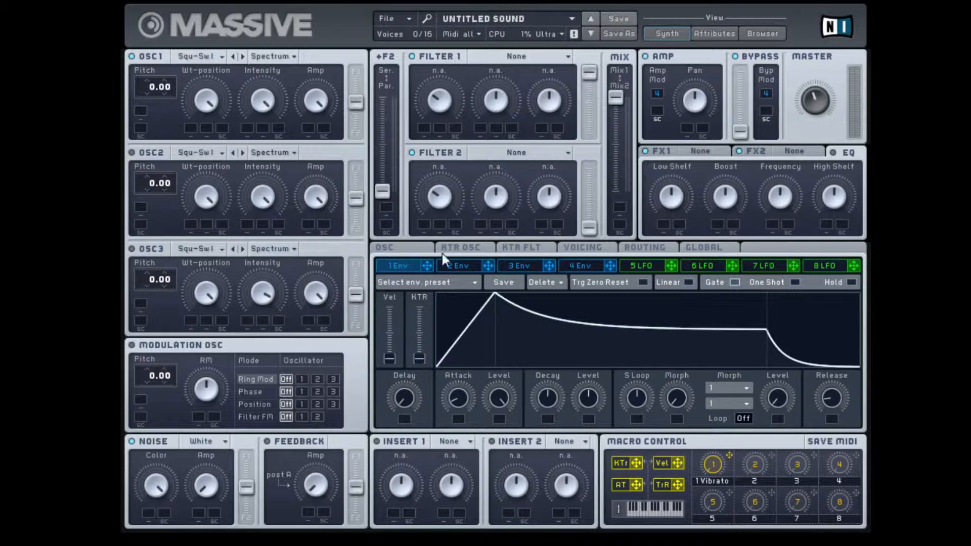
pyautogui.click(564, 268)
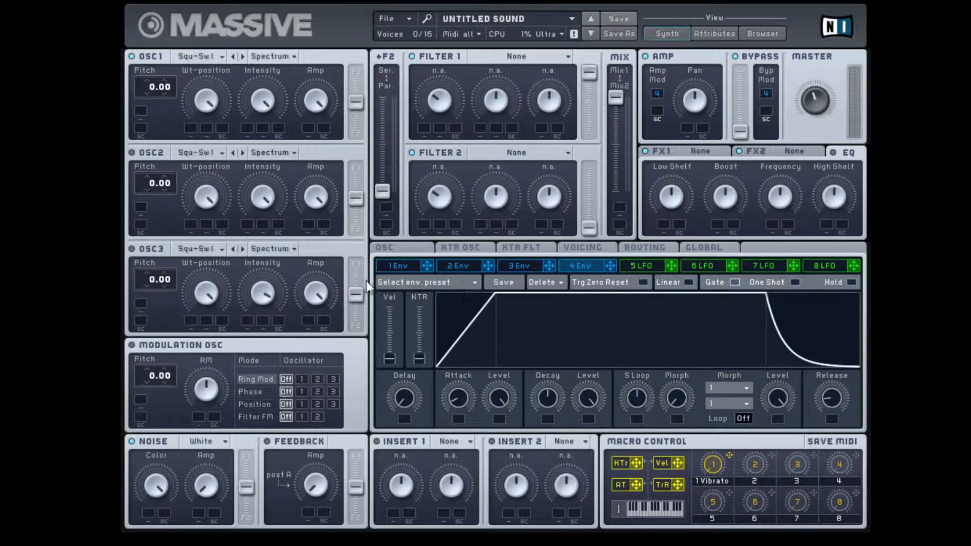
pyautogui.click(400, 266)
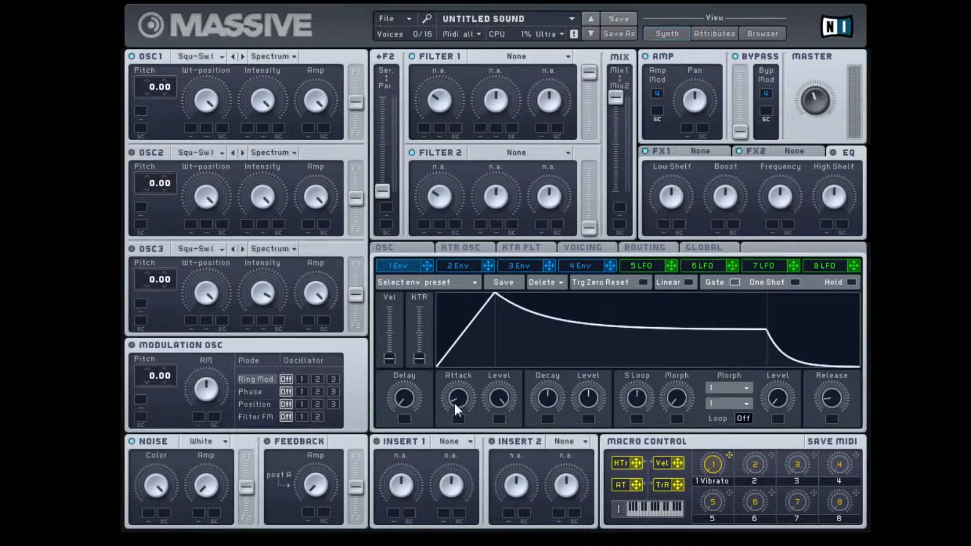
pyautogui.moveTo(454, 401); pyautogui.dragTo(462, 463)
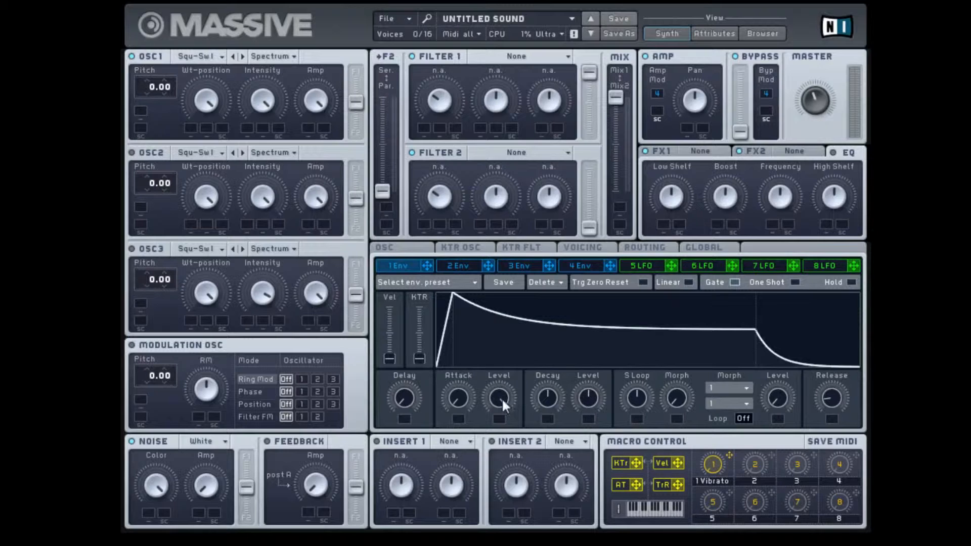
pyautogui.moveTo(501, 384); pyautogui.dragTo(621, 303)
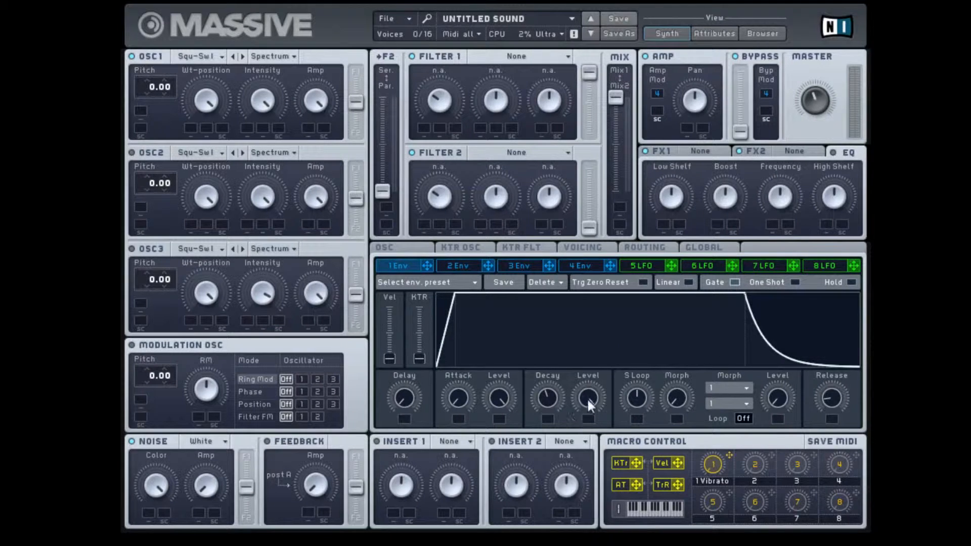
pyautogui.moveTo(587, 398); pyautogui.dragTo(587, 430)
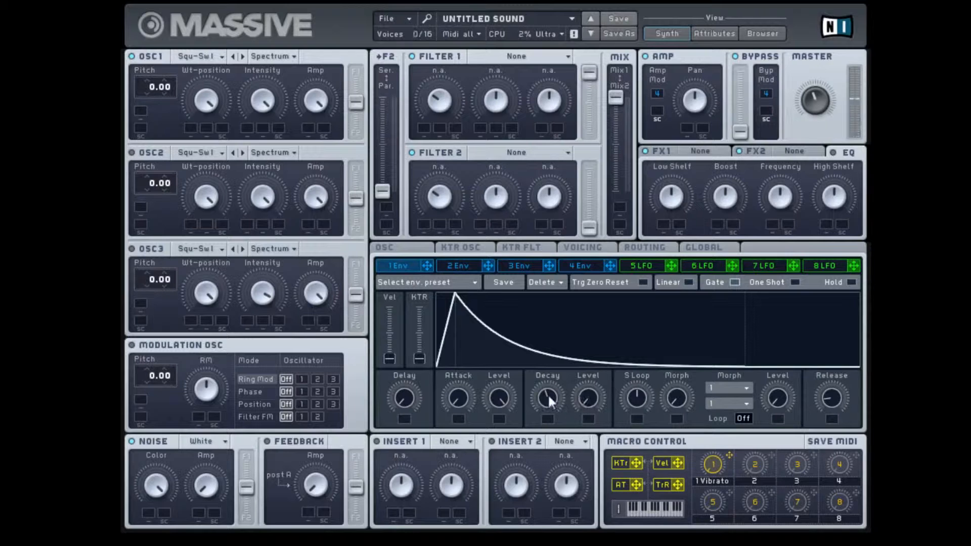
pyautogui.moveTo(545, 394)
pyautogui.mouseDown()
pyautogui.moveTo(539, 413)
pyautogui.moveTo(543, 400)
pyautogui.moveTo(547, 410)
pyautogui.mouseUp()
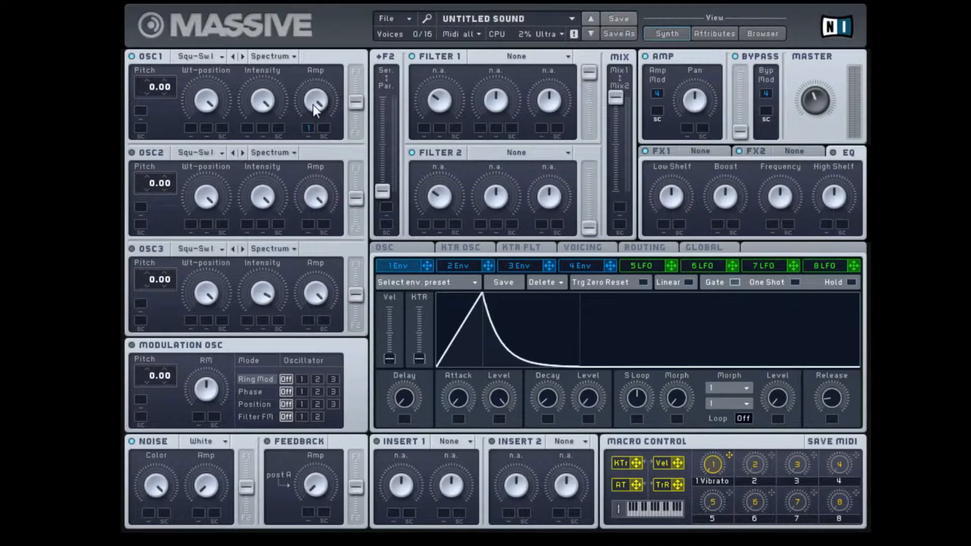
# Step: Drive OSC1's zeroed Amp over its full range with envelope 1, and fine-tune the envelope's decay time
pyautogui.moveTo(315, 114); pyautogui.dragTo(323, 274)
pyautogui.moveTo(309, 115); pyautogui.dragTo(337, 21)
pyautogui.moveTo(542, 397)
pyautogui.mouseDown()
pyautogui.moveTo(542, 381)
pyautogui.moveTo(546, 396)
pyautogui.mouseUp()
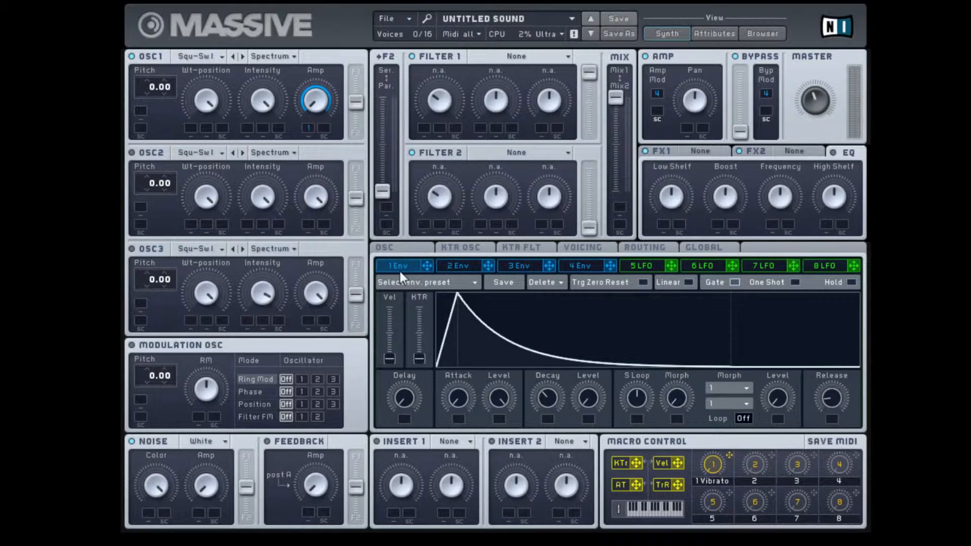
# Step: Enable OSC2 and OSC3, and drive their zeroed Amps over the full range with envelope 1
pyautogui.click(132, 153)
pyautogui.moveTo(318, 196); pyautogui.dragTo(342, 390)
pyautogui.moveTo(310, 302); pyautogui.dragTo(332, 454)
pyautogui.moveTo(423, 266); pyautogui.dragTo(309, 226)
pyautogui.moveTo(427, 268); pyautogui.dragTo(309, 321)
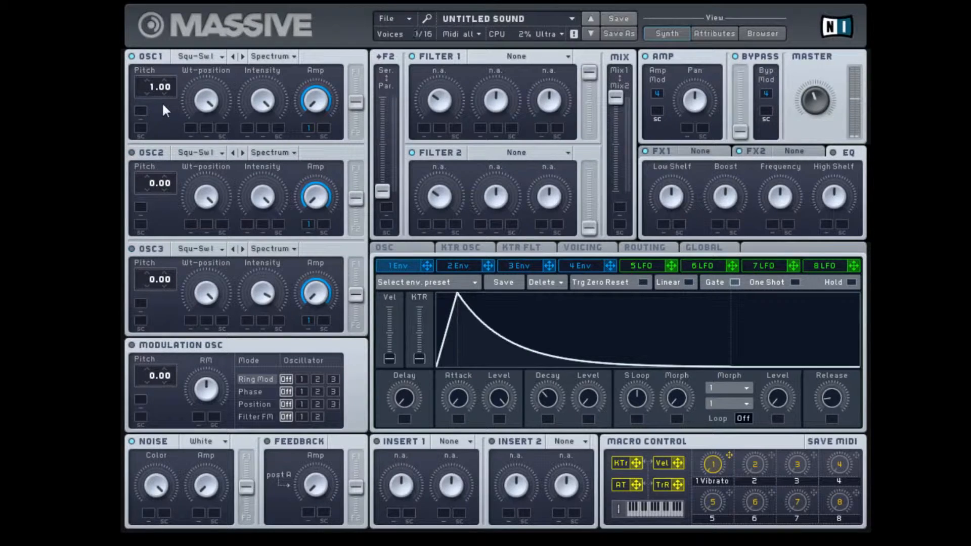
# Step: Set the pitch of OSC1 and OSC2 to 12.00
pyautogui.moveTo(154, 88); pyautogui.dragTo(151, 91)
pyautogui.moveTo(152, 85); pyautogui.dragTo(153, 80)
# Step: Change modulator 5 from LFO to Stepper and load the factory preset Power Chord
pyautogui.click(656, 268)
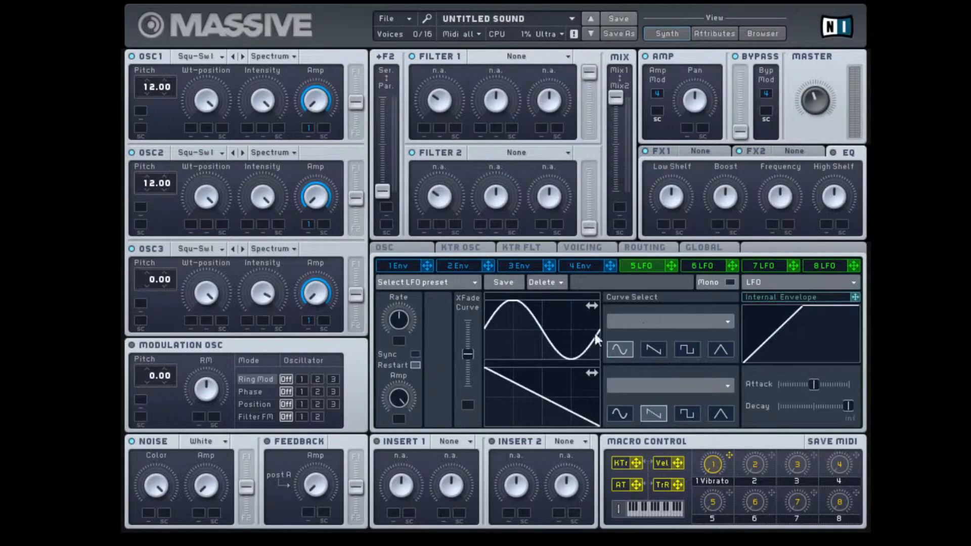
pyautogui.click(793, 292)
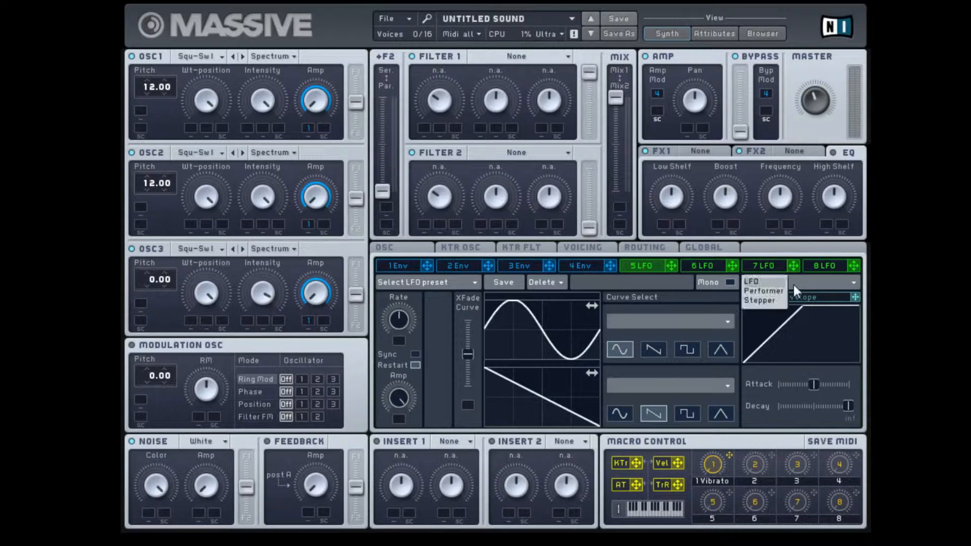
pyautogui.click(759, 302)
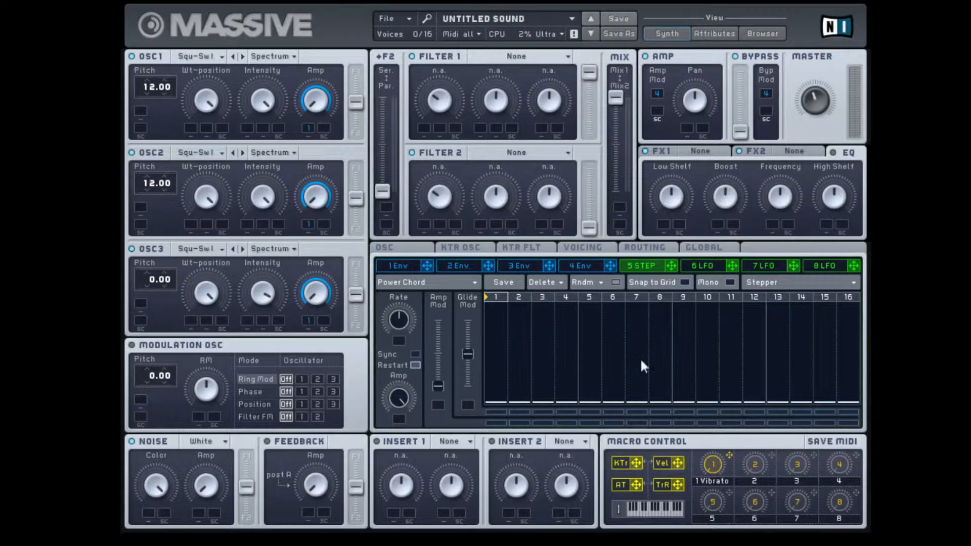
pyautogui.click(459, 284)
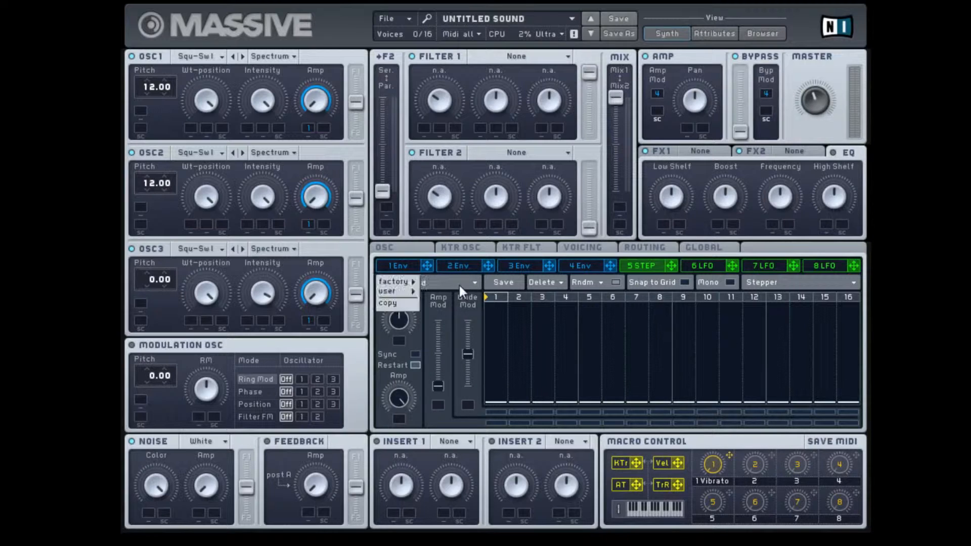
pyautogui.moveTo(408, 283)
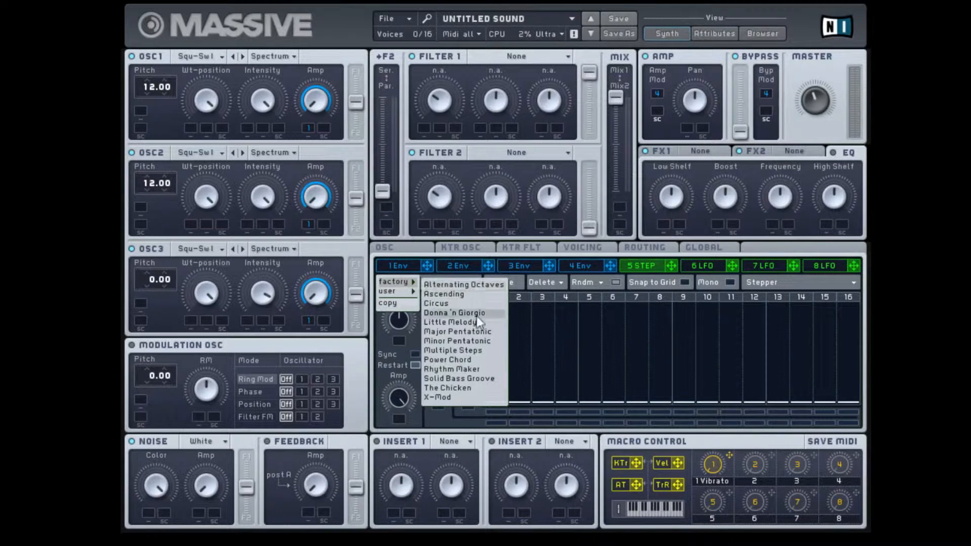
pyautogui.click(463, 359)
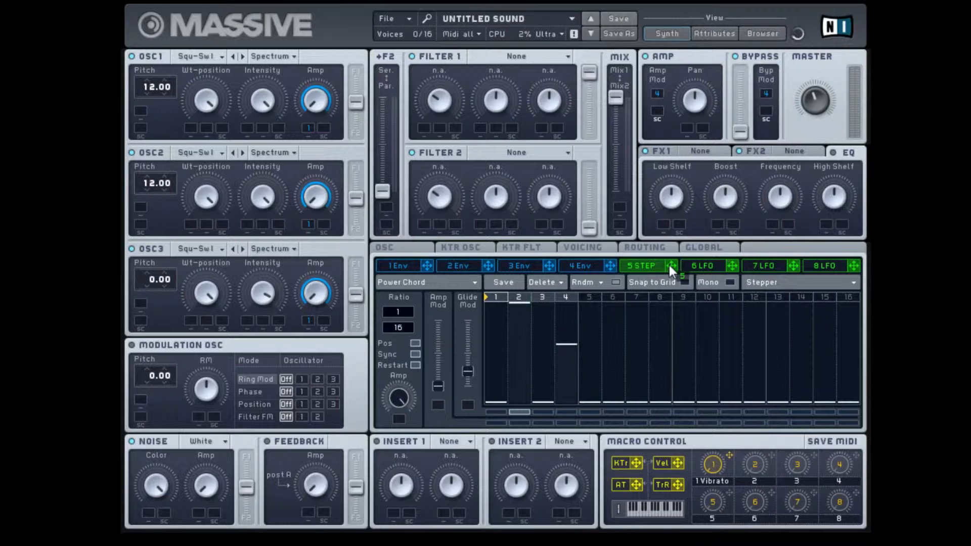
# Step: Assign stepper 5 to modulate the pitch of all three oscillators by 12.00
pyautogui.moveTo(668, 268); pyautogui.dragTo(140, 114)
pyautogui.moveTo(670, 264); pyautogui.dragTo(141, 207)
pyautogui.moveTo(141, 302); pyautogui.dragTo(142, 302)
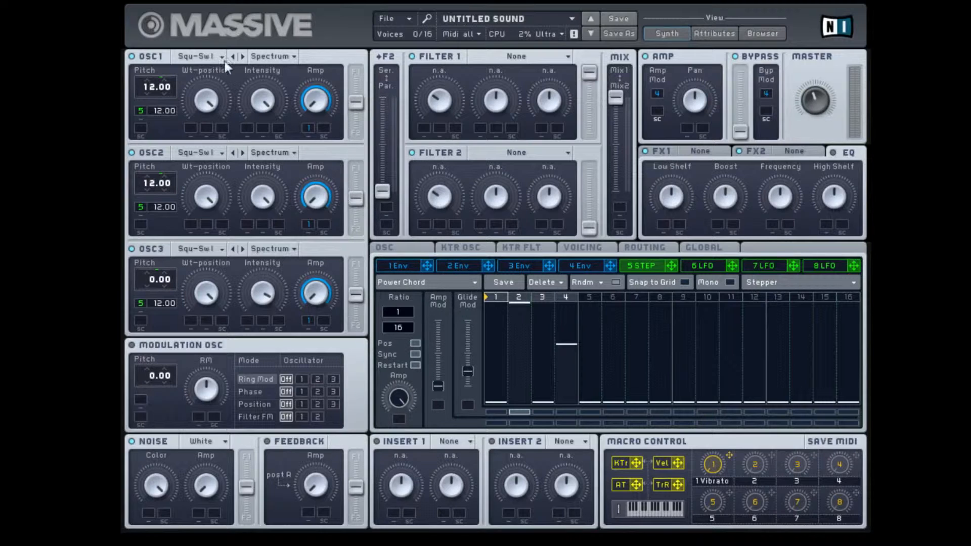
# Step: Switch OSC1's wavetable to Polysaw I and OSC2's to Square-Saw II
pyautogui.click(242, 56)
pyautogui.click(242, 56)
pyautogui.click(242, 56)
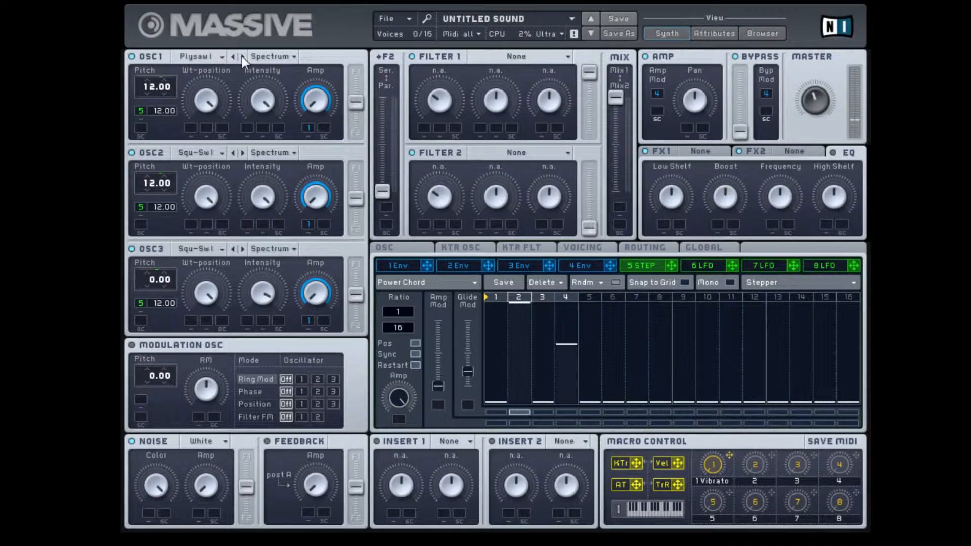
pyautogui.click(242, 152)
# Step: Try raised base Amp levels on the three oscillators and return them to zero
pyautogui.moveTo(313, 107); pyautogui.dragTo(313, 126)
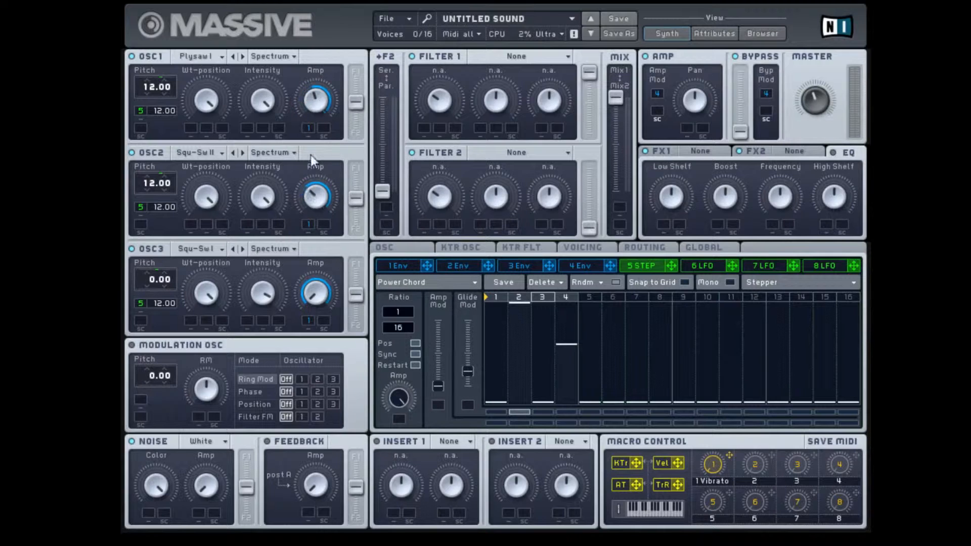
pyautogui.moveTo(312, 289); pyautogui.dragTo(317, 226)
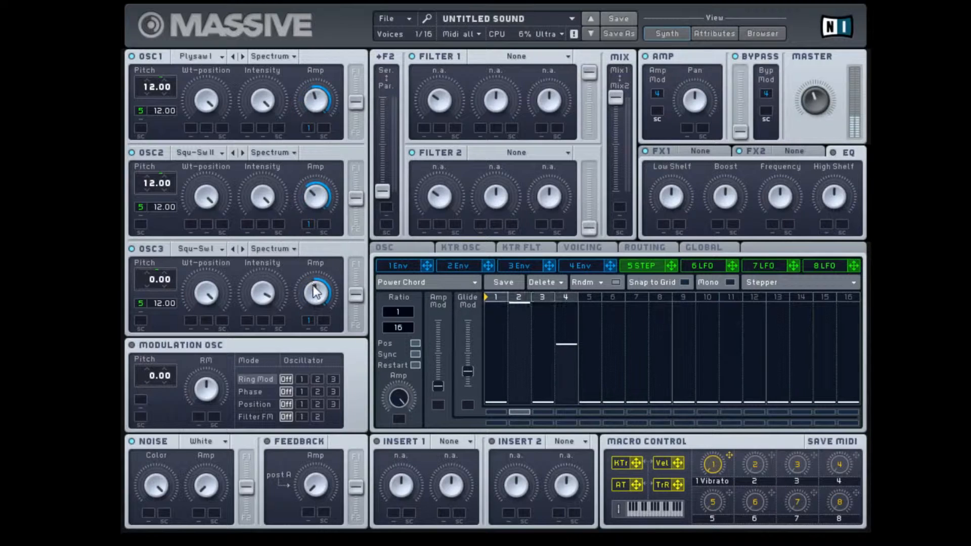
pyautogui.moveTo(319, 295); pyautogui.dragTo(314, 323)
pyautogui.moveTo(316, 196); pyautogui.dragTo(308, 212)
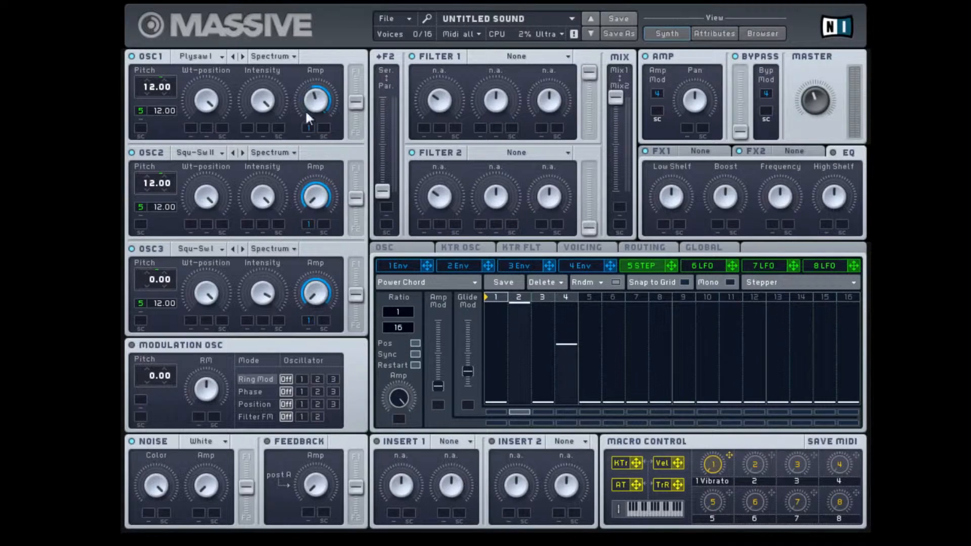
pyautogui.moveTo(304, 109); pyautogui.dragTo(311, 161)
# Step: Assign macro 5 as the sidechain control of OSC3's pitch modulation and name the macro Performer
pyautogui.moveTo(287, 361); pyautogui.dragTo(722, 508)
pyautogui.moveTo(139, 320); pyautogui.dragTo(139, 321)
pyautogui.click(145, 328)
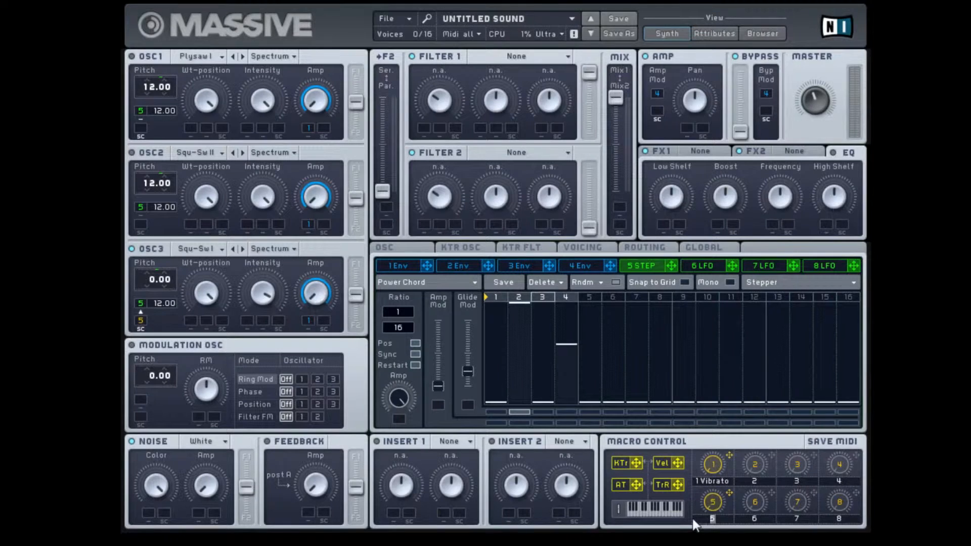
pyautogui.press('BackSpace')
pyautogui.press('Return')
pyautogui.moveTo(228, 193); pyautogui.dragTo(226, 101)
pyautogui.moveTo(221, 149); pyautogui.dragTo(234, 102)
pyautogui.click(204, 57)
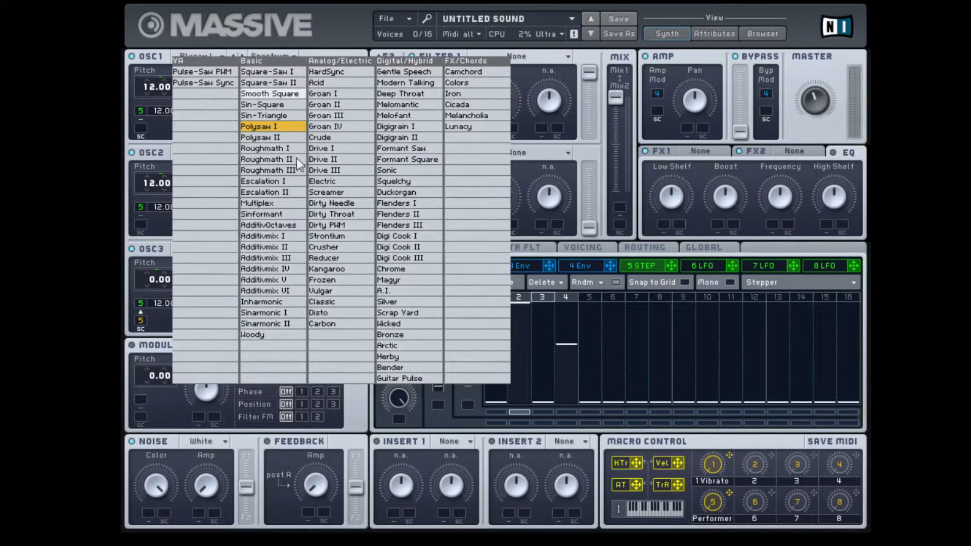
pyautogui.click(205, 52)
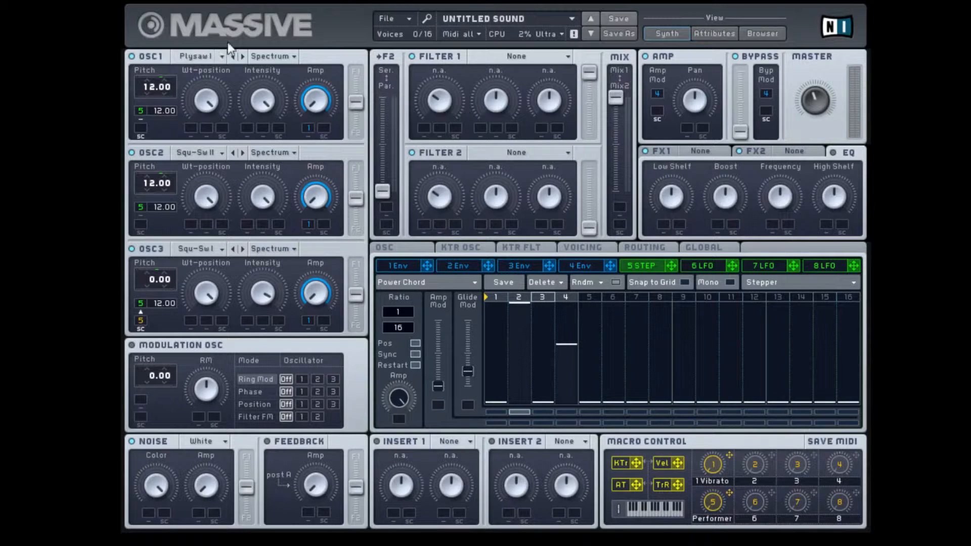
# Step: Set the oscillator wavetables to Bronze for OSC1, Scrap Yard for OSC2 and Groan III for OSC3
pyautogui.click(205, 58)
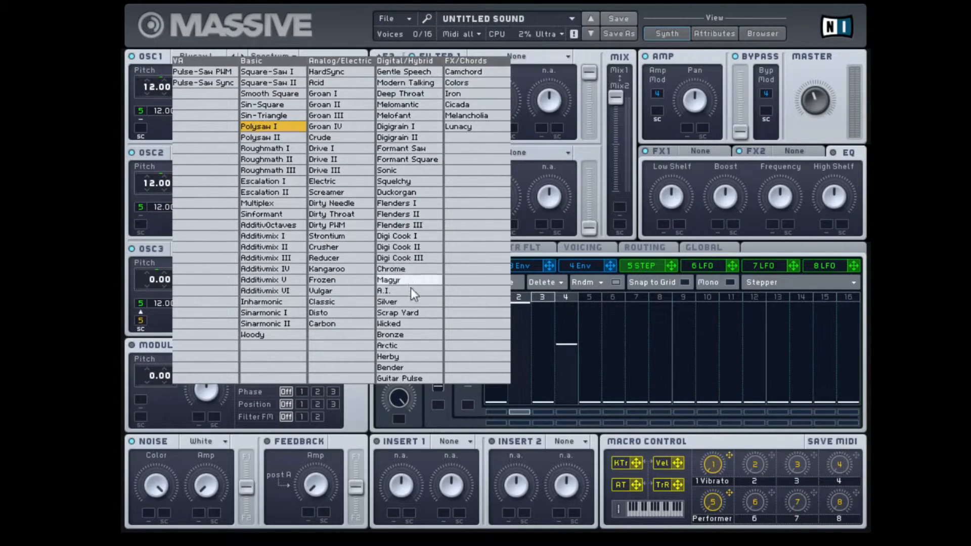
pyautogui.click(410, 335)
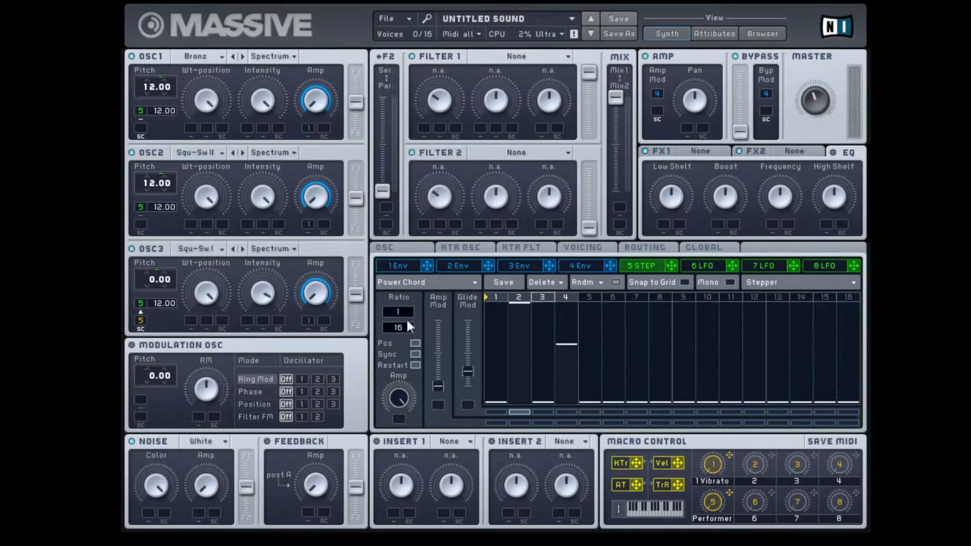
pyautogui.click(204, 156)
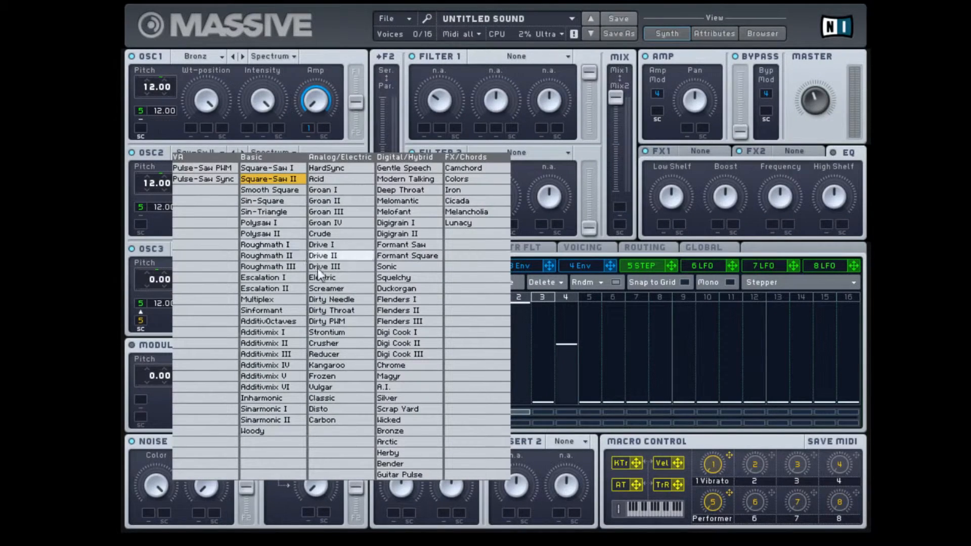
pyautogui.click(413, 409)
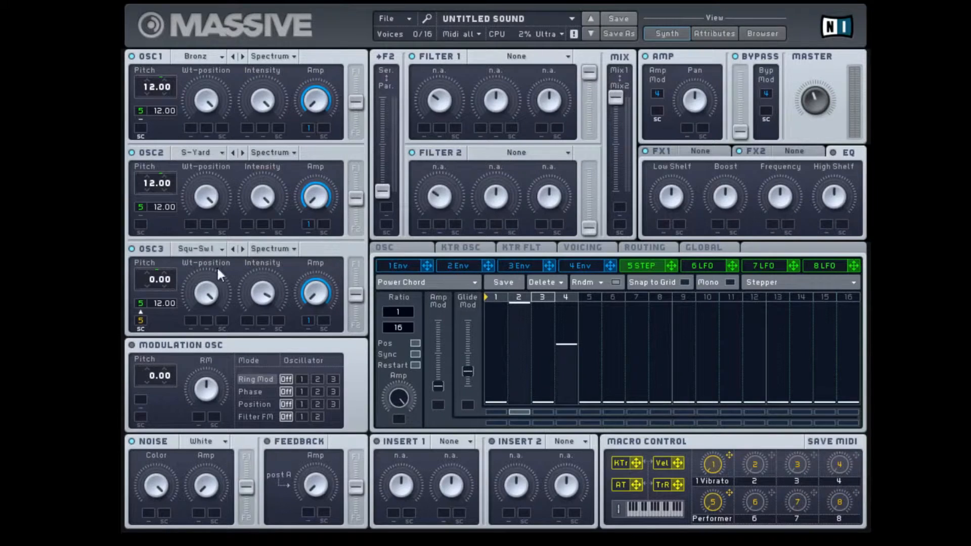
pyautogui.click(194, 248)
pyautogui.click(375, 263)
# Step: Assign macro 8 to modulate the Amps of OSC1 and OSC2 over their full range
pyautogui.moveTo(854, 493); pyautogui.dragTo(366, 238)
pyautogui.moveTo(844, 500); pyautogui.dragTo(763, 469)
pyautogui.moveTo(854, 506); pyautogui.dragTo(325, 227)
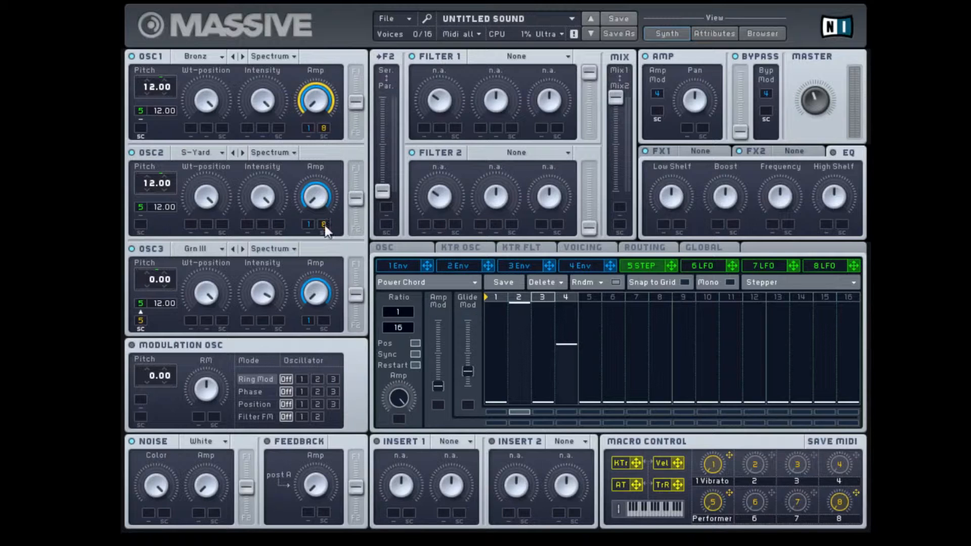
pyautogui.moveTo(325, 224); pyautogui.dragTo(323, 71)
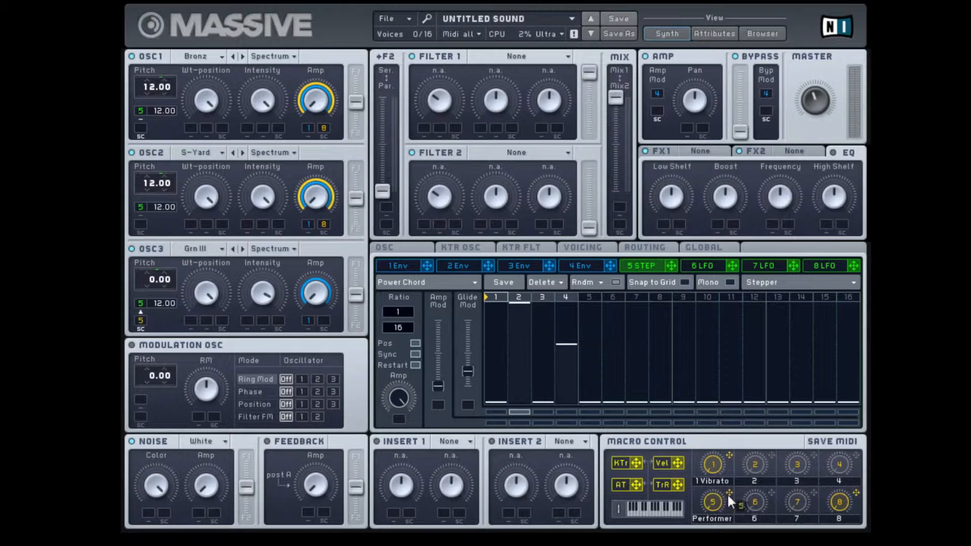
# Step: Assign macro 5 as the sidechain control of the pitch modulation on OSC1 and OSC2
pyautogui.moveTo(294, 230); pyautogui.dragTo(140, 232)
pyautogui.moveTo(728, 493); pyautogui.dragTo(142, 125)
pyautogui.moveTo(729, 493); pyautogui.dragTo(214, 116)
pyautogui.moveTo(146, 128); pyautogui.dragTo(144, 129)
pyautogui.click(141, 216)
# Step: Lower the Wt-positions of the three oscillators and modulate them with macro 4, named Waveform
pyautogui.moveTo(204, 205); pyautogui.dragTo(217, 272)
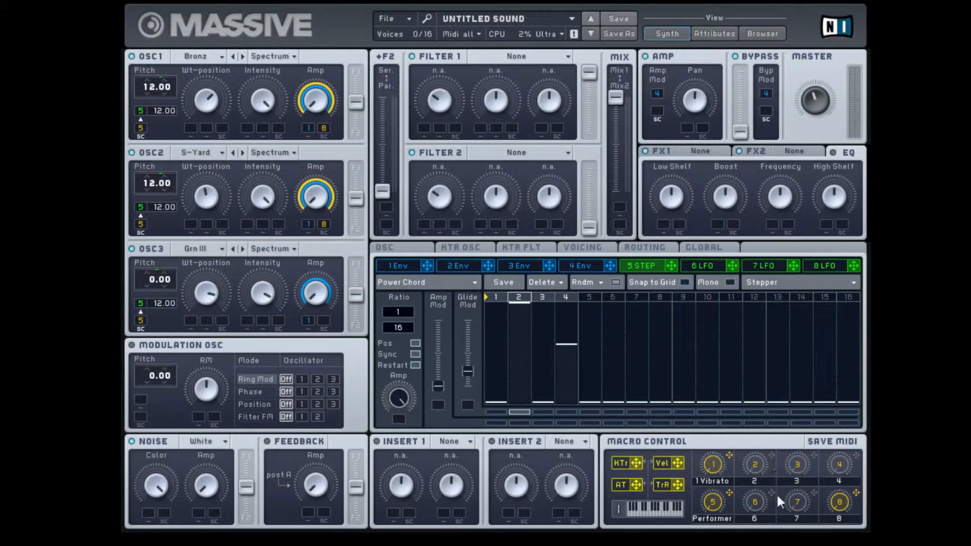
pyautogui.moveTo(855, 461); pyautogui.dragTo(190, 322)
pyautogui.moveTo(513, 262); pyautogui.dragTo(190, 224)
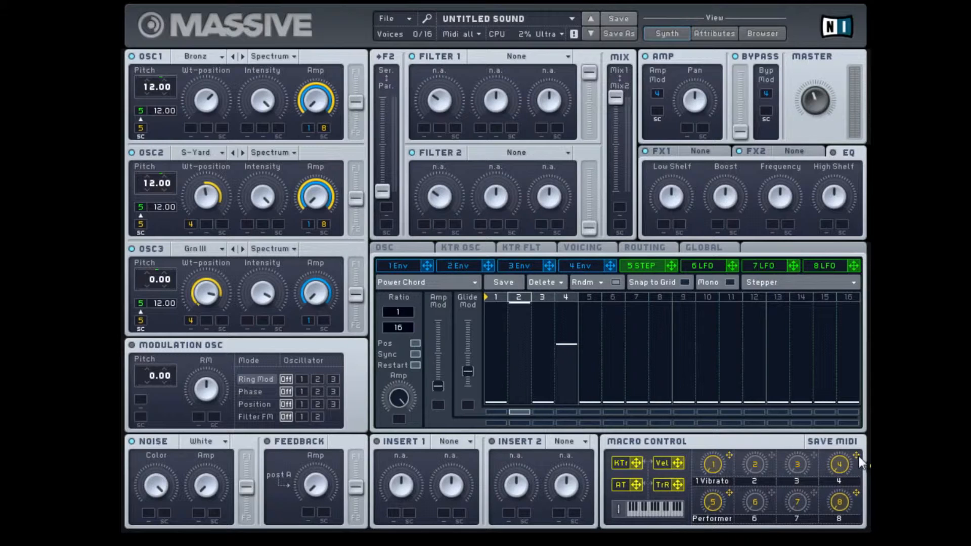
pyautogui.moveTo(857, 456); pyautogui.dragTo(205, 80)
pyautogui.moveTo(191, 129); pyautogui.dragTo(191, 129)
pyautogui.press('BackSpace')
pyautogui.write('Waveform')
# Step: Set Filter 1 to Highpass 4 and modulate its cutoff over the full range with macro 3, named HP
pyautogui.click(533, 62)
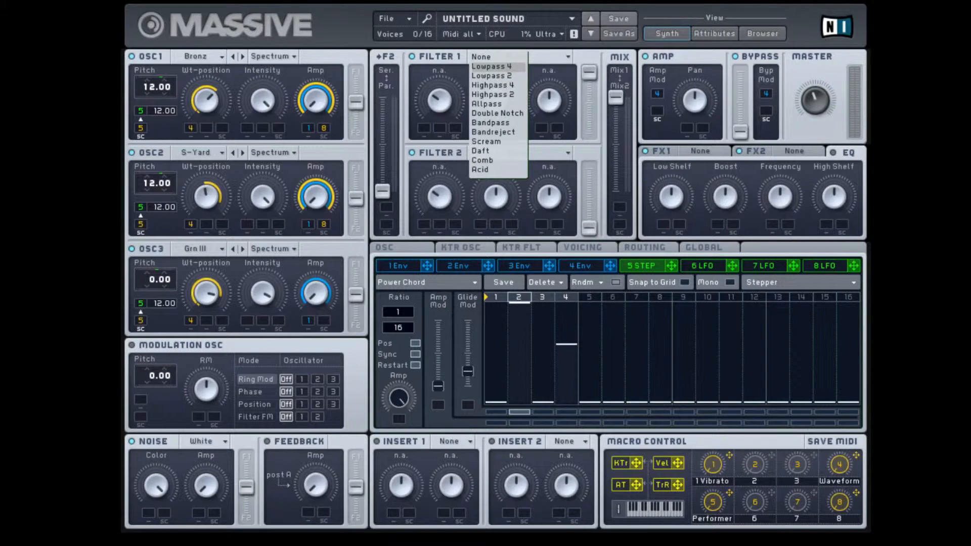
pyautogui.click(493, 85)
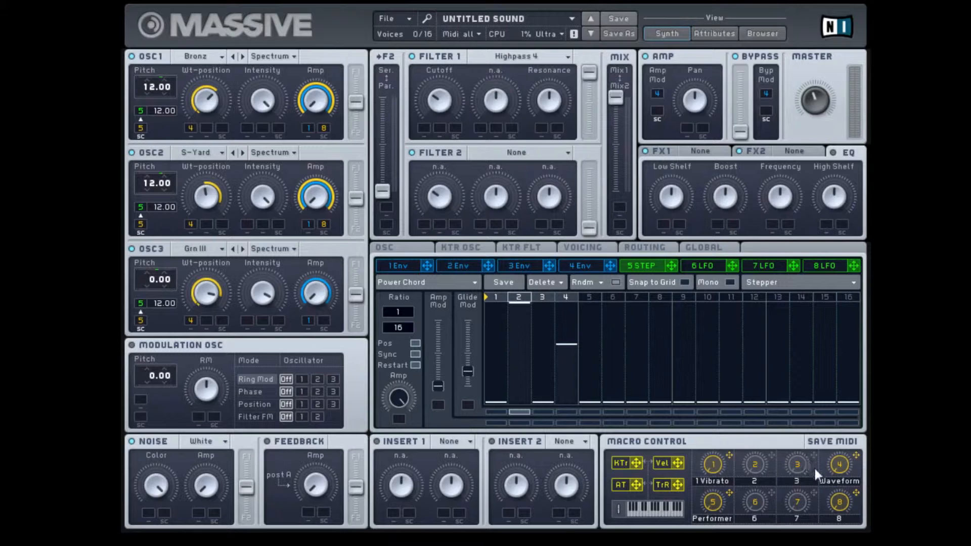
pyautogui.moveTo(744, 332); pyautogui.dragTo(426, 129)
pyautogui.moveTo(425, 129); pyautogui.dragTo(423, 101)
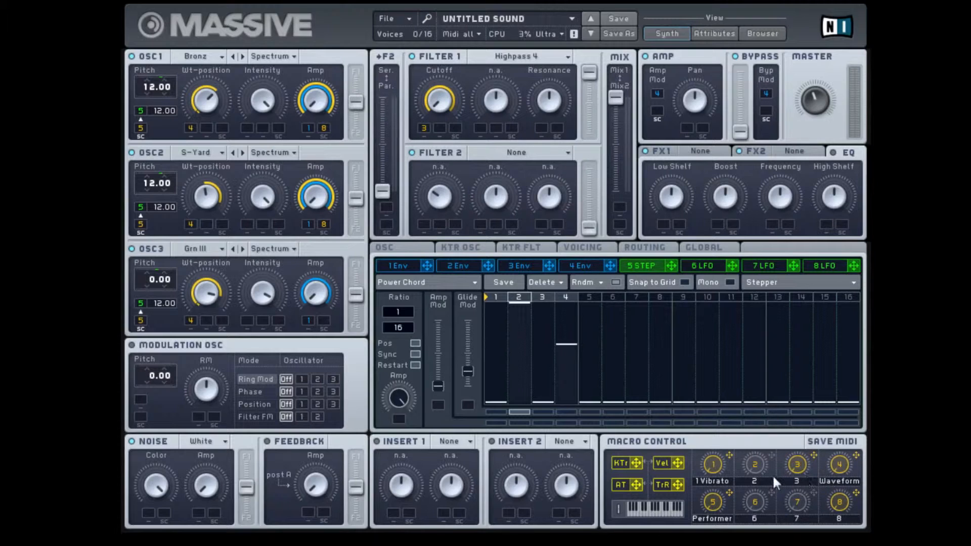
pyautogui.doubleClick(796, 482)
pyautogui.write('HP')
# Step: Route OSC1, OSC2 and OSC3 fully to Filter 1 and set the filter routing to serial
pyautogui.moveTo(359, 108); pyautogui.dragTo(349, 60)
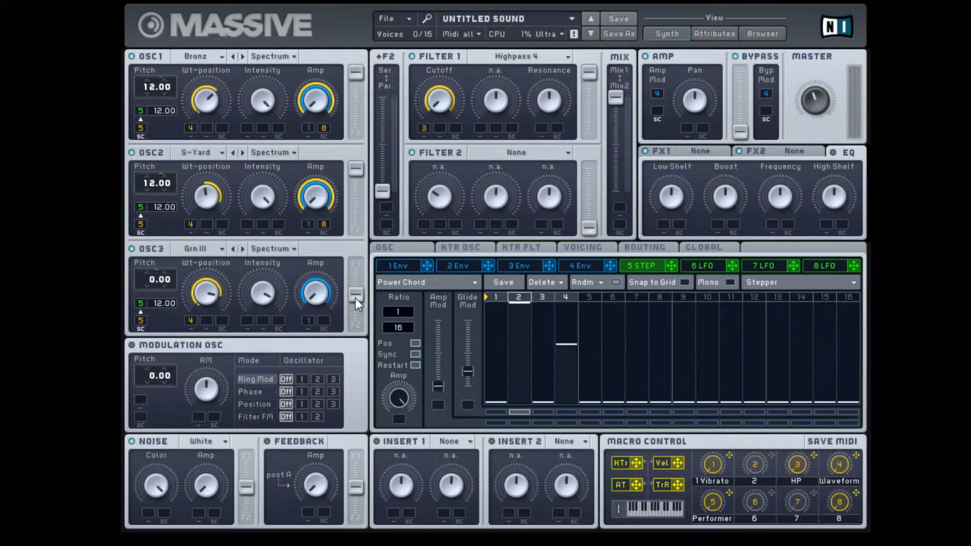
pyautogui.moveTo(355, 297); pyautogui.dragTo(382, 97)
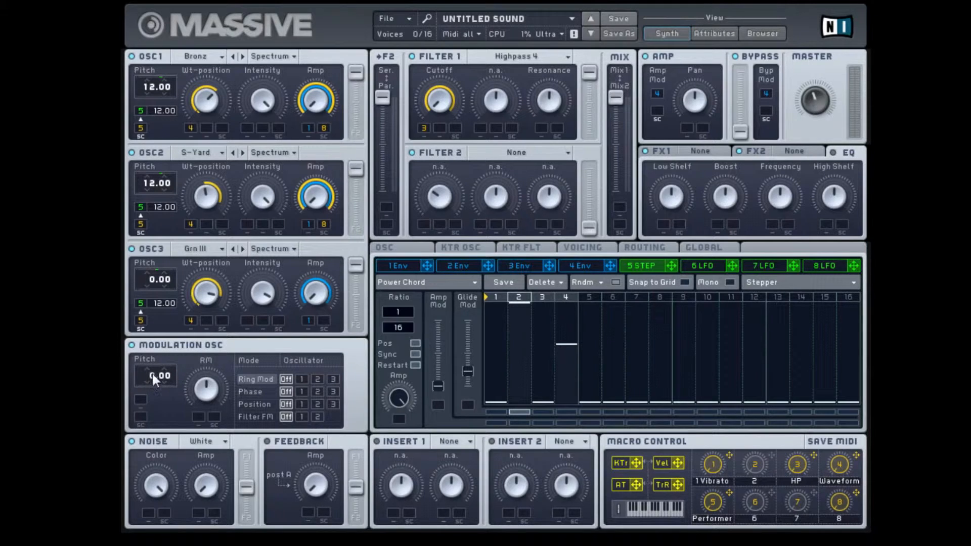
# Step: Set the modulation oscillator to pitch 12.00 with ring modulation on OSC2 and phase modulation on OSC3, raising the modulation amount
pyautogui.click(317, 379)
pyautogui.click(332, 392)
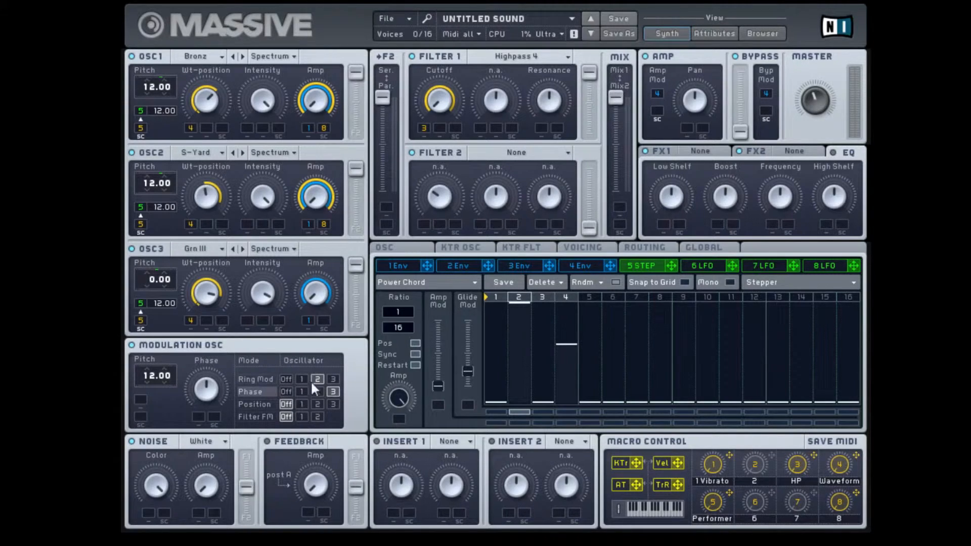
pyautogui.click(267, 379)
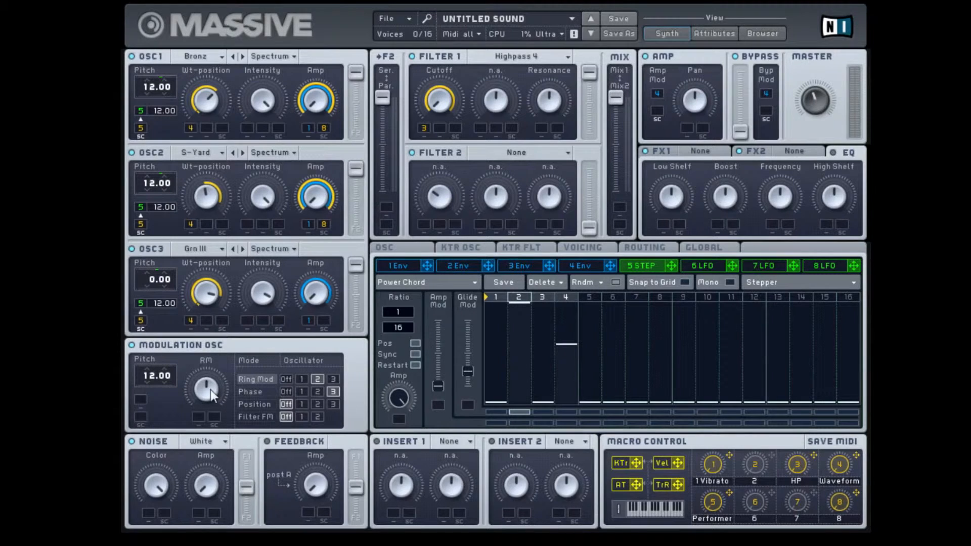
pyautogui.moveTo(205, 386); pyautogui.dragTo(205, 365)
pyautogui.click(268, 391)
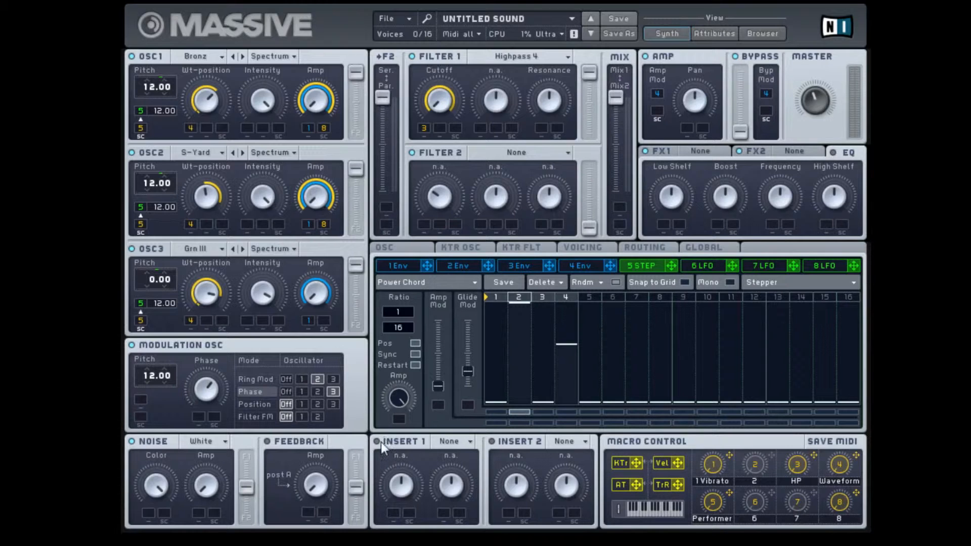
# Step: Enable Insert 1 and set its effect to Hardclipper
pyautogui.click(455, 441)
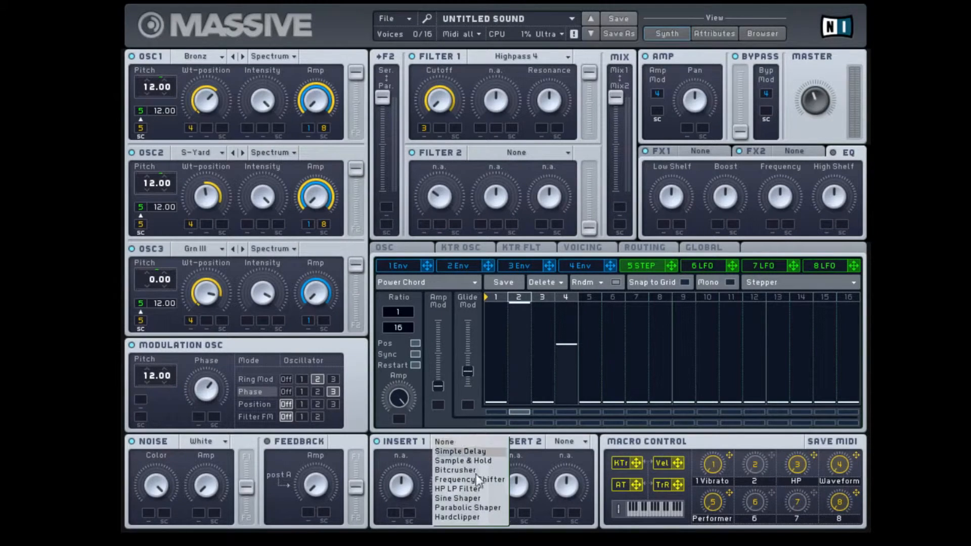
pyautogui.click(378, 442)
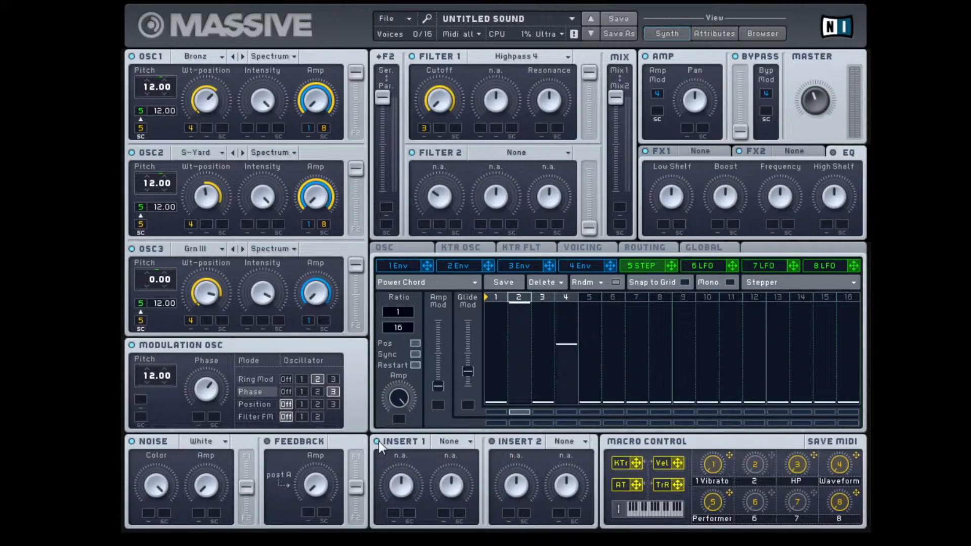
pyautogui.click(446, 442)
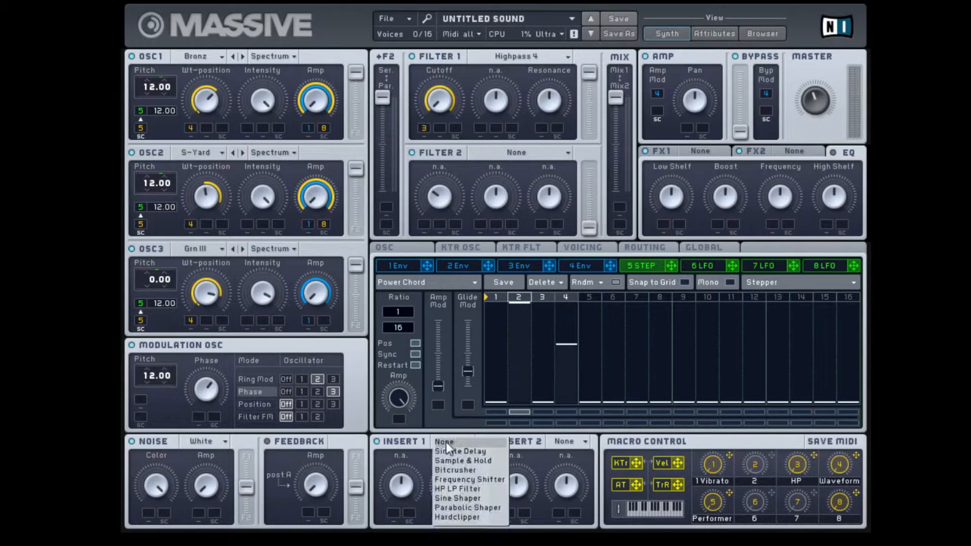
pyautogui.click(458, 518)
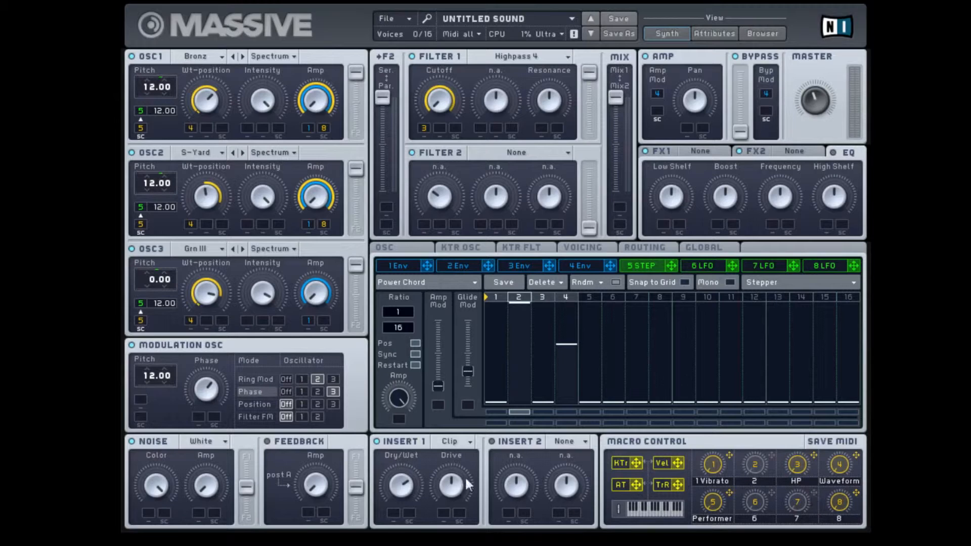
# Step: Lower Insert 1's Drive to minimum and modulate it over the full range with macro 7, which also partly modulates the OSC3 Amp
pyautogui.moveTo(455, 475); pyautogui.dragTo(450, 537)
pyautogui.moveTo(443, 512); pyautogui.dragTo(443, 513)
pyautogui.moveTo(444, 511); pyautogui.dragTo(450, 265)
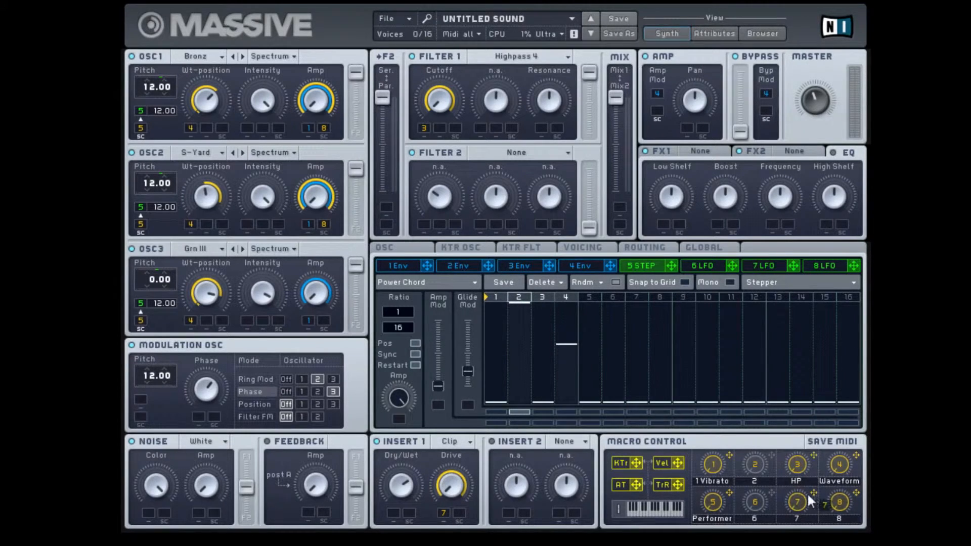
pyautogui.moveTo(812, 493); pyautogui.dragTo(259, 247)
pyautogui.moveTo(259, 248); pyautogui.dragTo(322, 318)
# Step: Name macro 7 Drive and macro 8 OSC 1 & 2
pyautogui.doubleClick(797, 518)
pyautogui.write('Drive')
pyautogui.doubleClick(837, 519)
pyautogui.write('OSC 1 & 2')
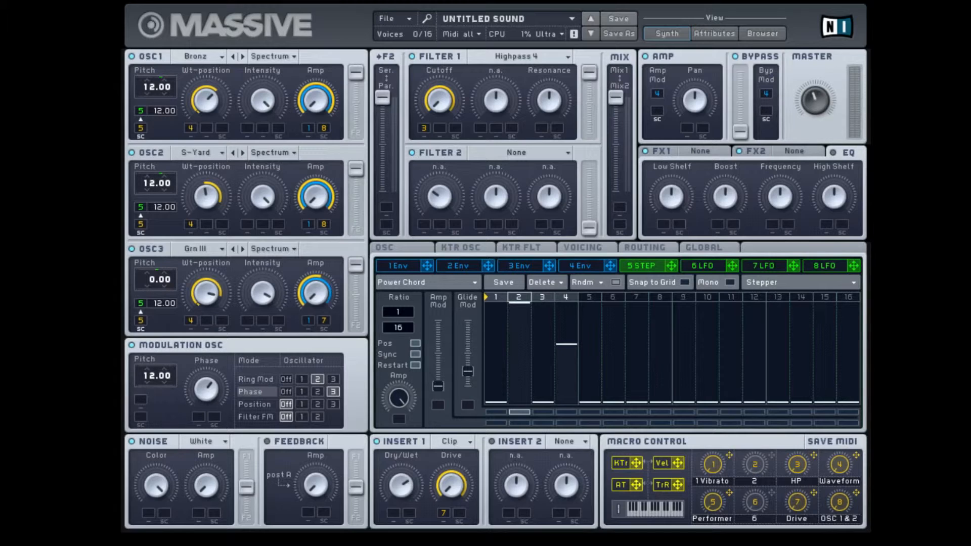
# Step: Set FX1 to Small Reverb, raise its Size and Density, and lower its Color
pyautogui.click(695, 151)
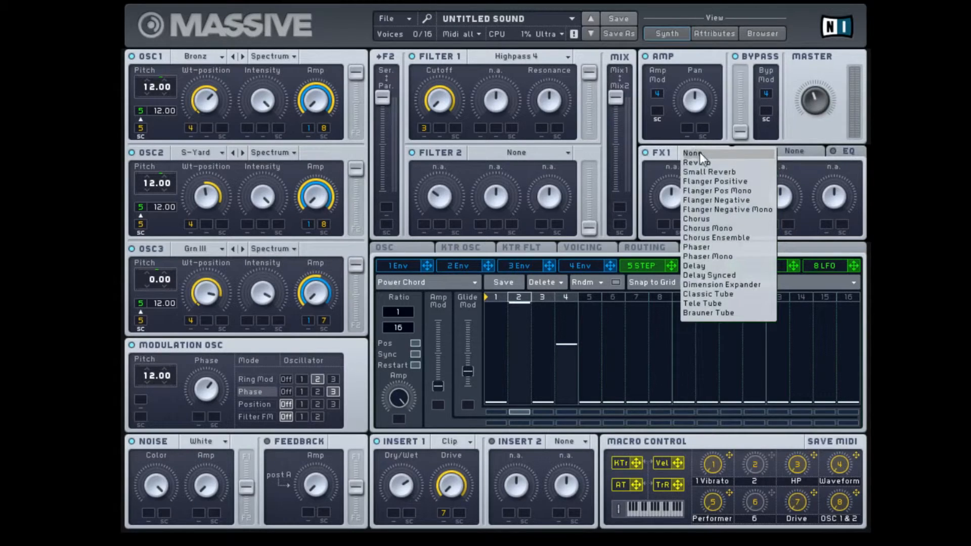
pyautogui.click(742, 172)
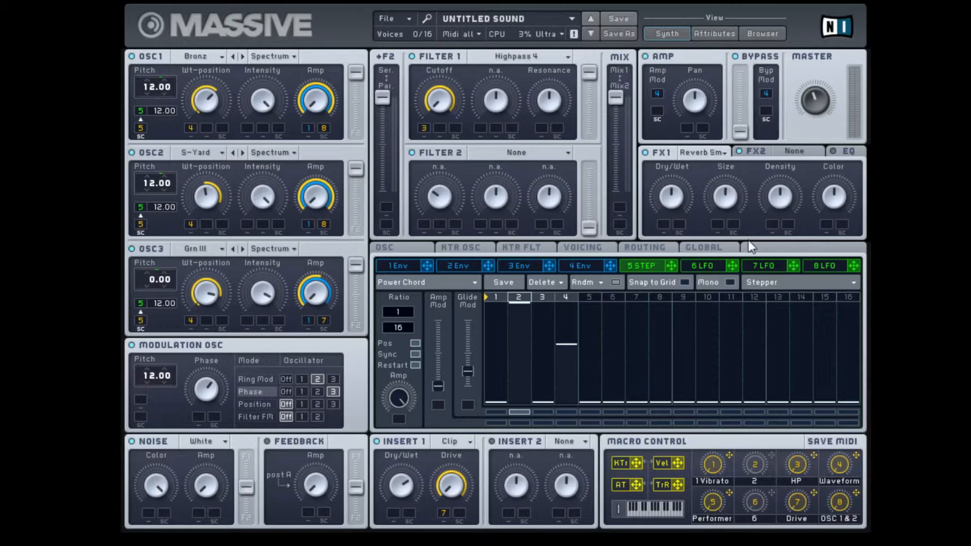
pyautogui.moveTo(727, 199); pyautogui.dragTo(724, 160)
pyautogui.moveTo(774, 185); pyautogui.dragTo(775, 162)
pyautogui.moveTo(832, 233)
pyautogui.mouseDown()
pyautogui.moveTo(834, 250)
pyautogui.moveTo(836, 242)
pyautogui.mouseUp()
# Step: Modulate the reverb's Dry/Wet from its midpoint up to maximum with macro 2 and name that macro Reverb
pyautogui.moveTo(662, 230); pyautogui.dragTo(662, 226)
pyautogui.moveTo(664, 226); pyautogui.dragTo(657, 131)
pyautogui.doubleClick(756, 480)
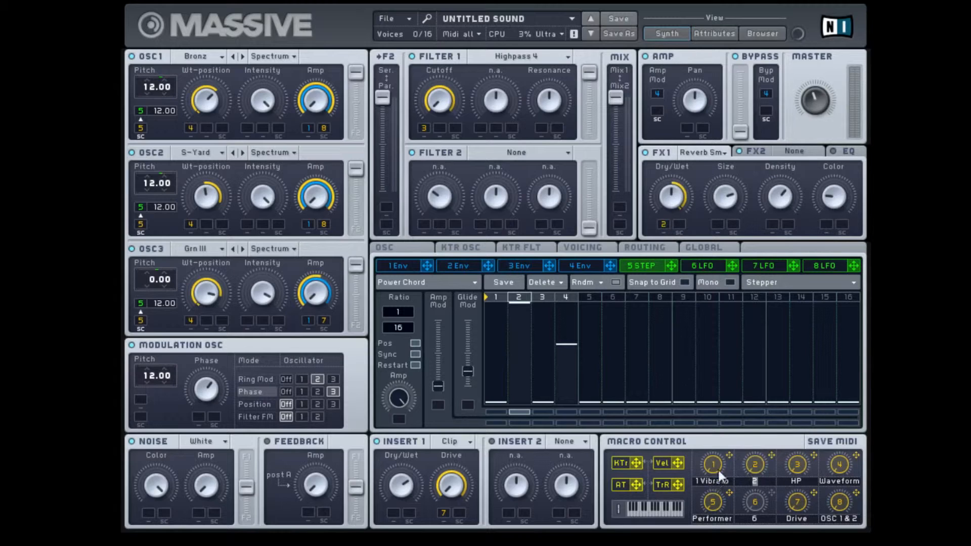
pyautogui.write('Reverb')
pyautogui.press('Return')
# Step: Set FX2 to Delay Synced with both the left and right times at 1/16
pyautogui.click(784, 152)
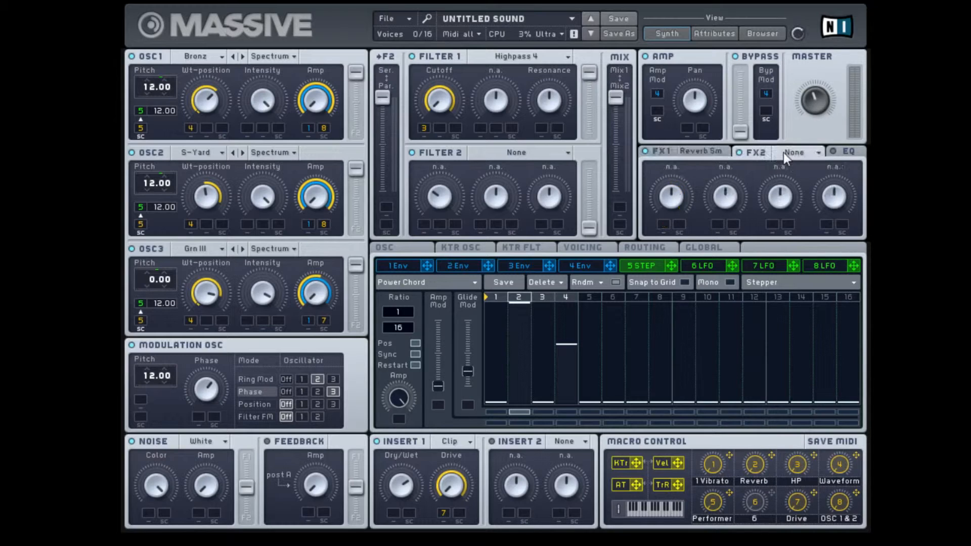
pyautogui.click(800, 156)
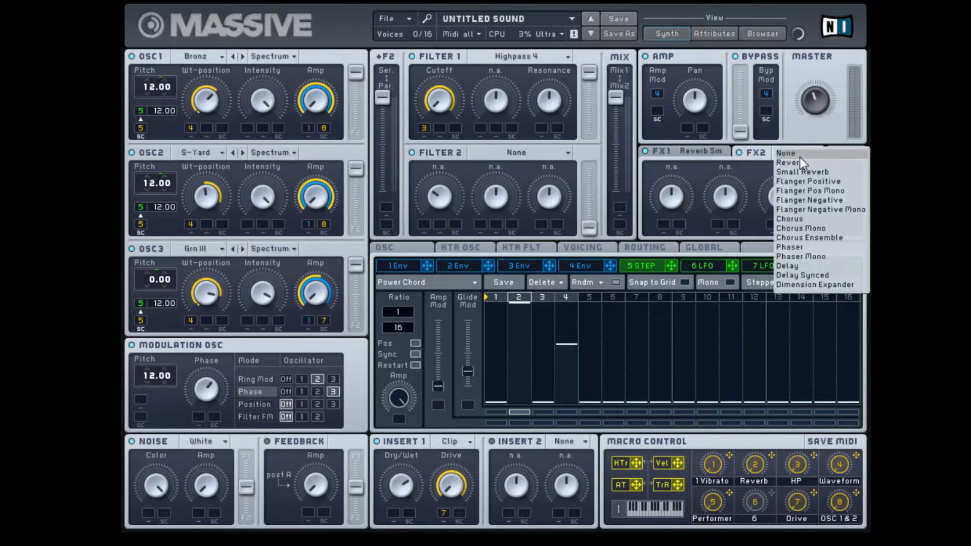
pyautogui.click(833, 275)
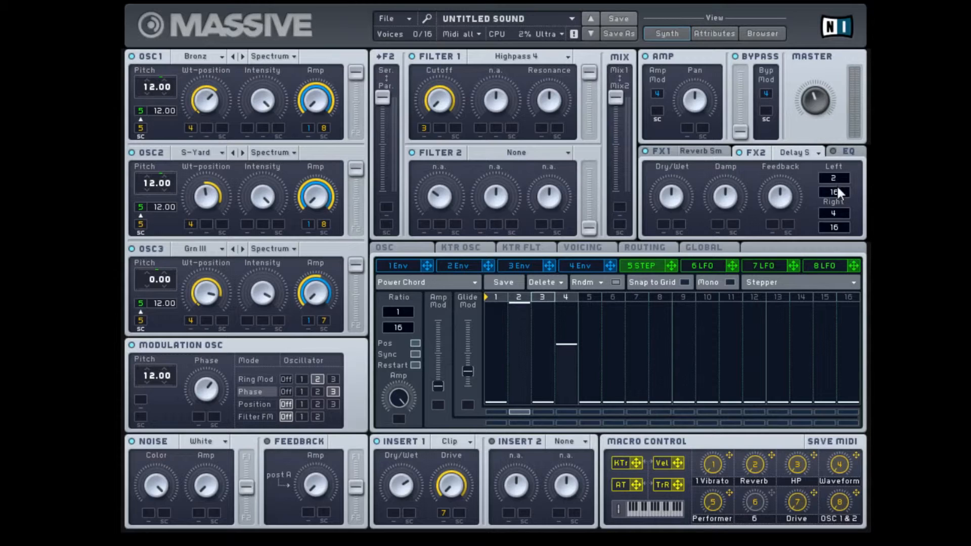
pyautogui.moveTo(837, 185); pyautogui.dragTo(866, 217)
# Step: Lower the delay's Dry/Wet to minimum, modulate it over the full range with macro 6, and name that macro Sync
pyautogui.moveTo(671, 197); pyautogui.dragTo(656, 338)
pyautogui.moveTo(770, 494); pyautogui.dragTo(690, 13)
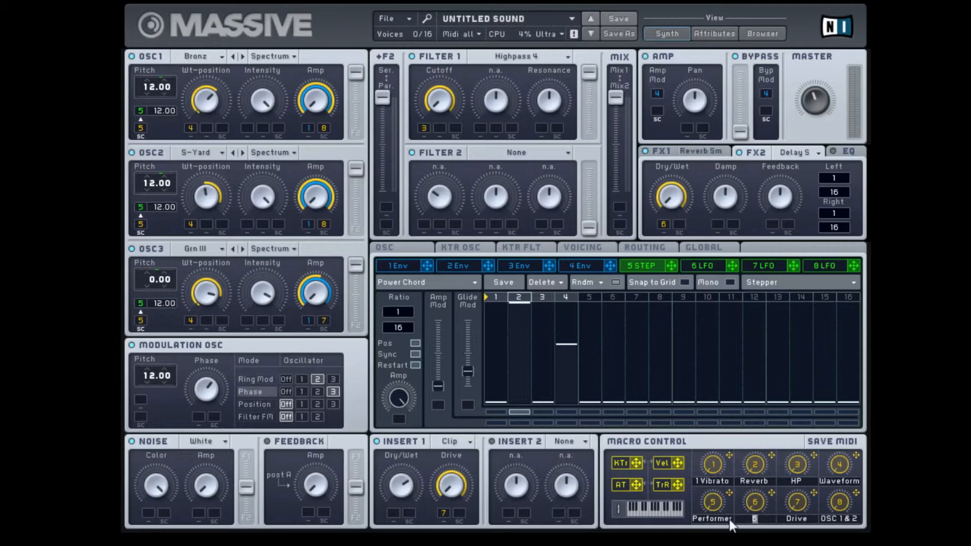
pyautogui.write('D')
pyautogui.write('ync')
# Step: Enable Restart via Gate for the oscillator phases
pyautogui.click(407, 251)
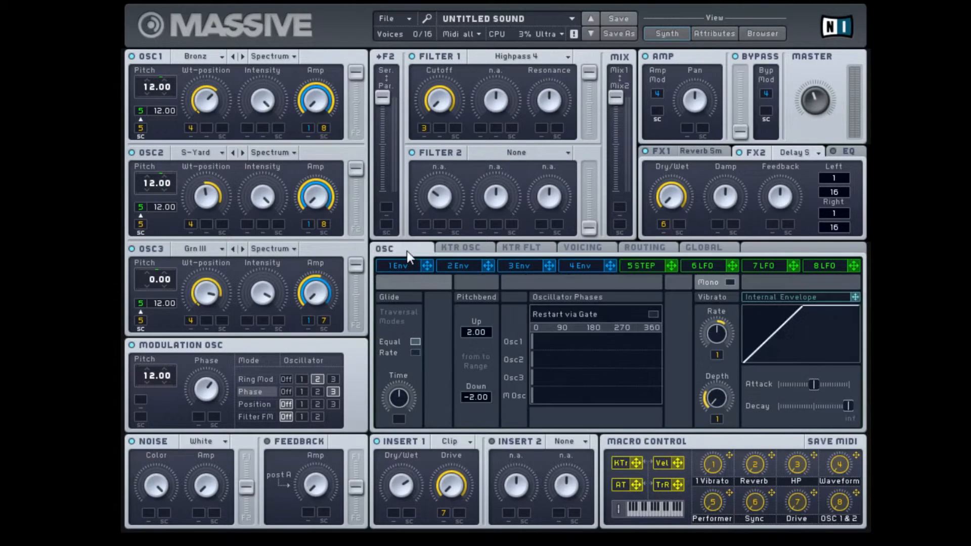
pyautogui.click(654, 313)
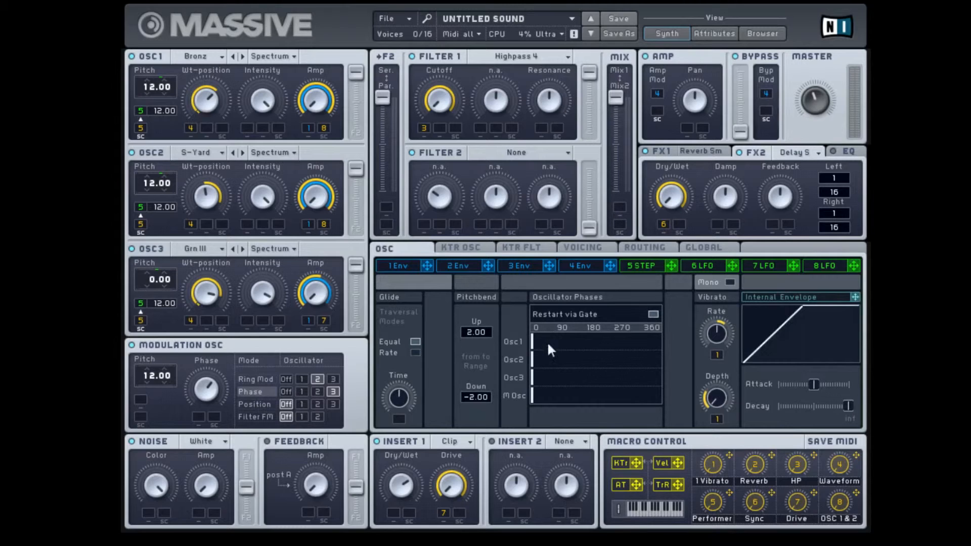